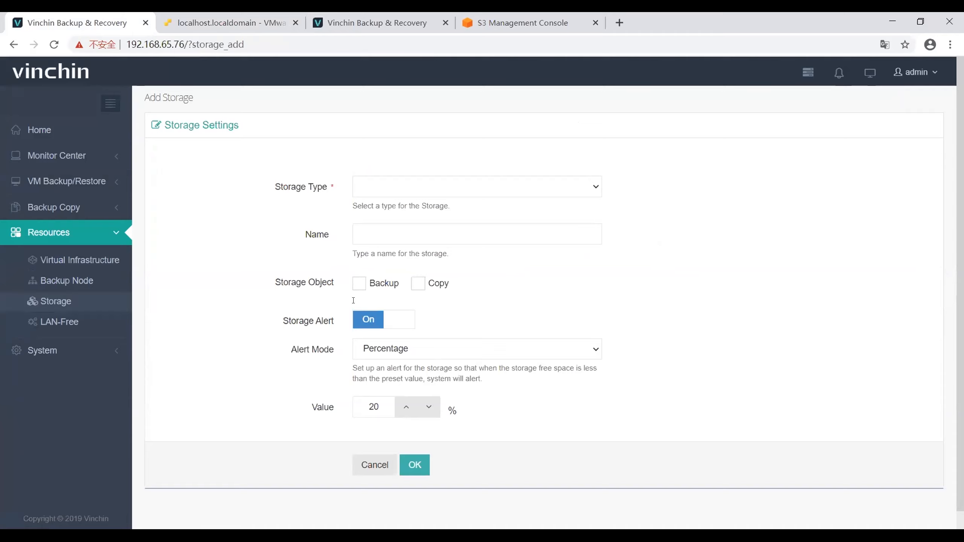
Step: Set the new storage's type to Off-site Storage and review the fields it requires
click(391, 186)
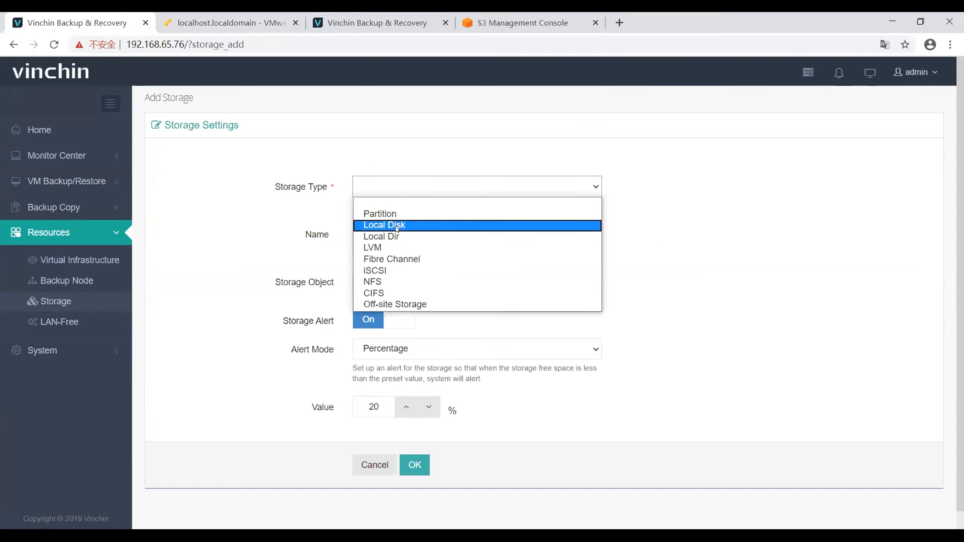
click(393, 304)
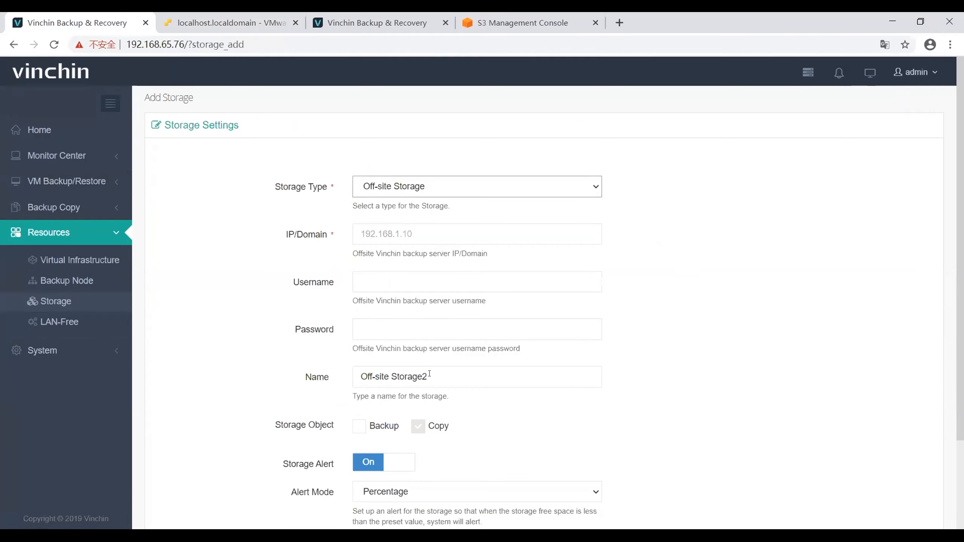
scroll(435, 388, down, 3)
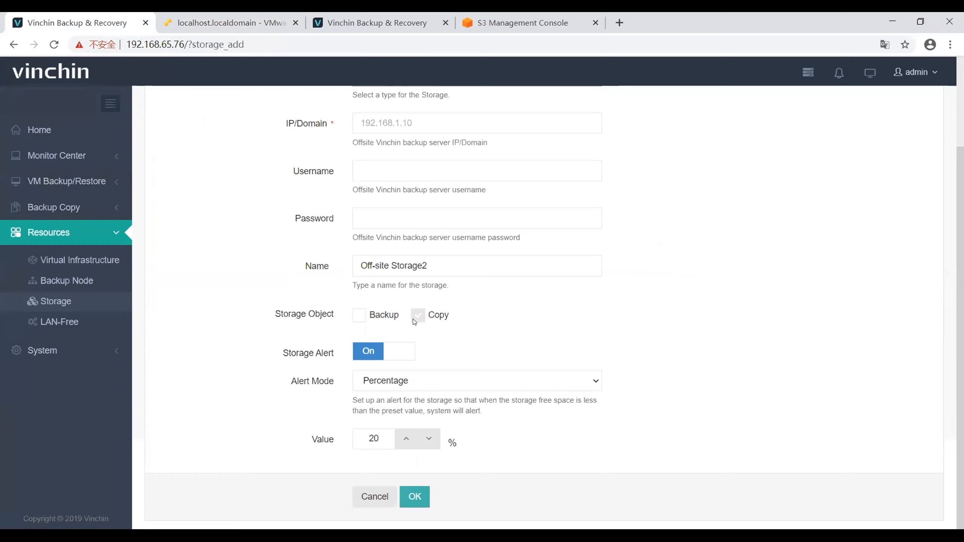
scroll(423, 321, up, 2)
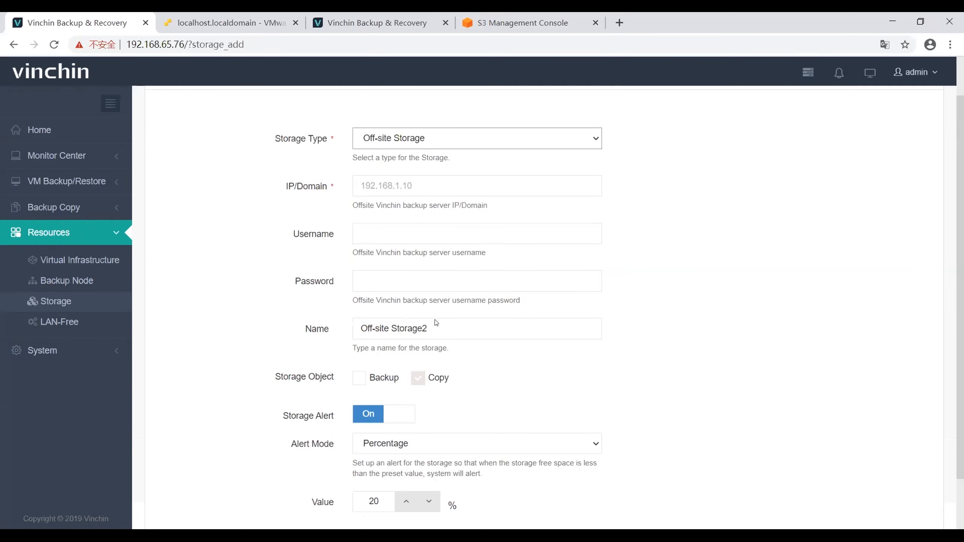
scroll(428, 381, down, 1)
scroll(426, 379, up, 3)
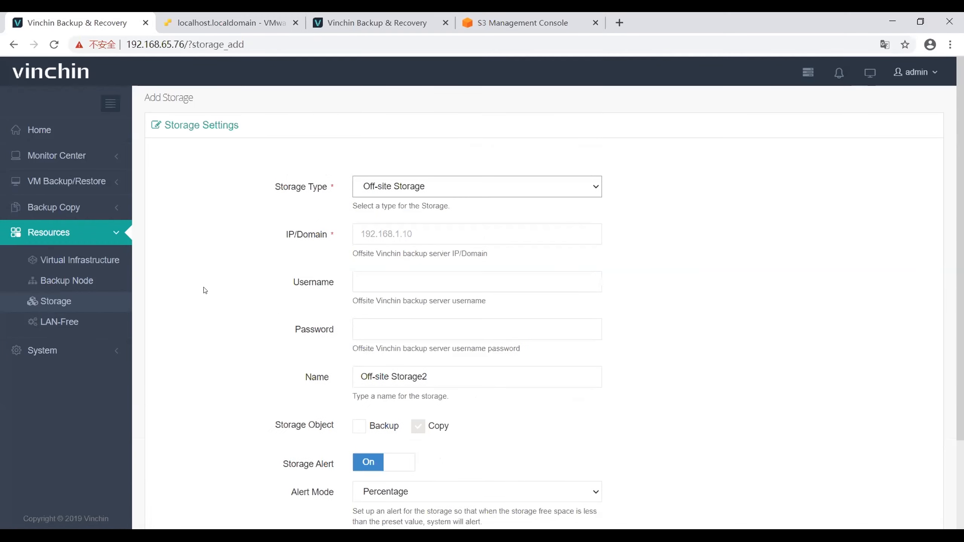
Step: Start a new onsite/offsite copy job with VM test from VMware vSphere Backup - Minnie as the copy source
click(74, 211)
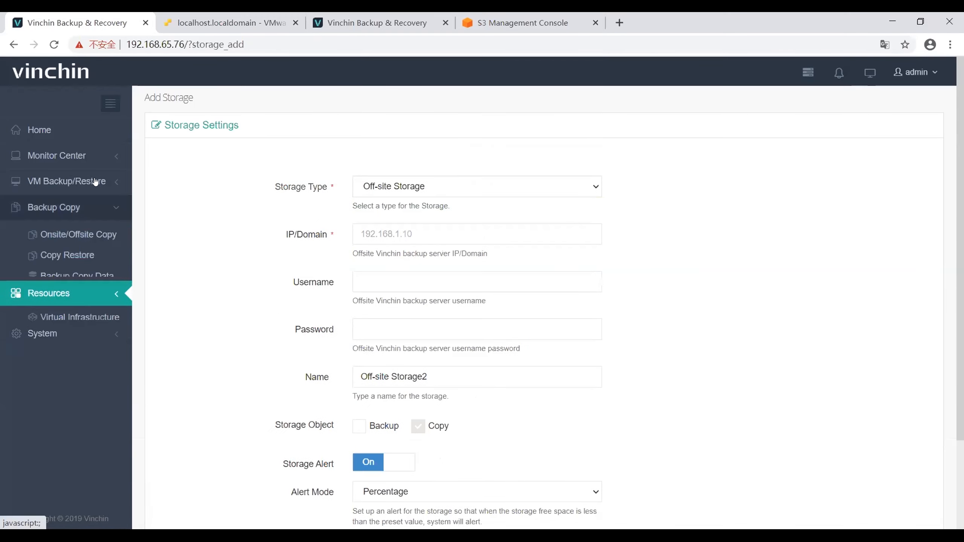
click(88, 222)
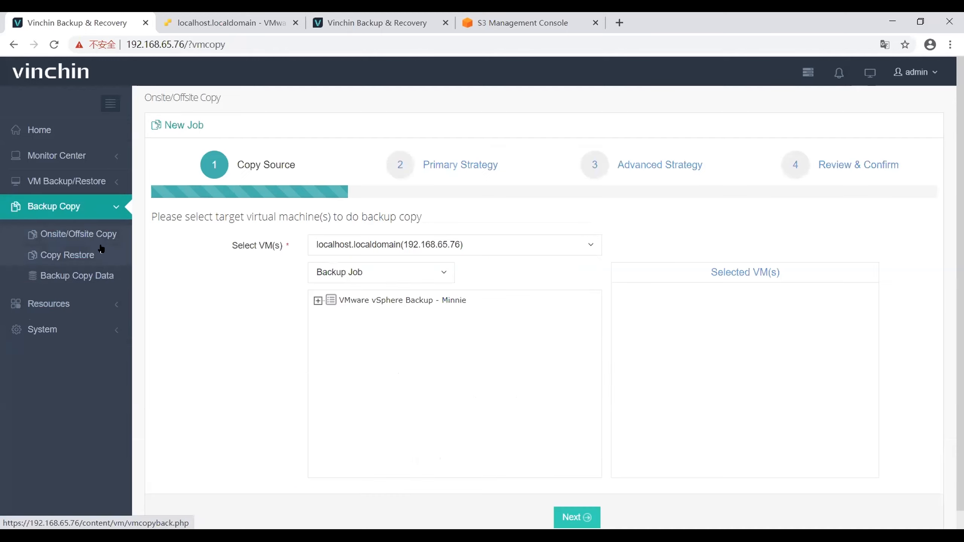
click(317, 300)
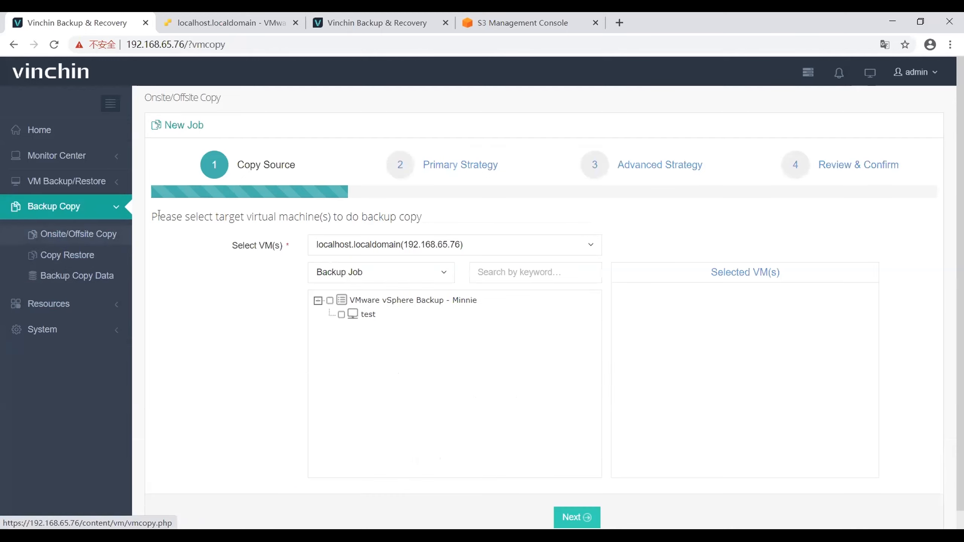
scroll(426, 340, down, 1)
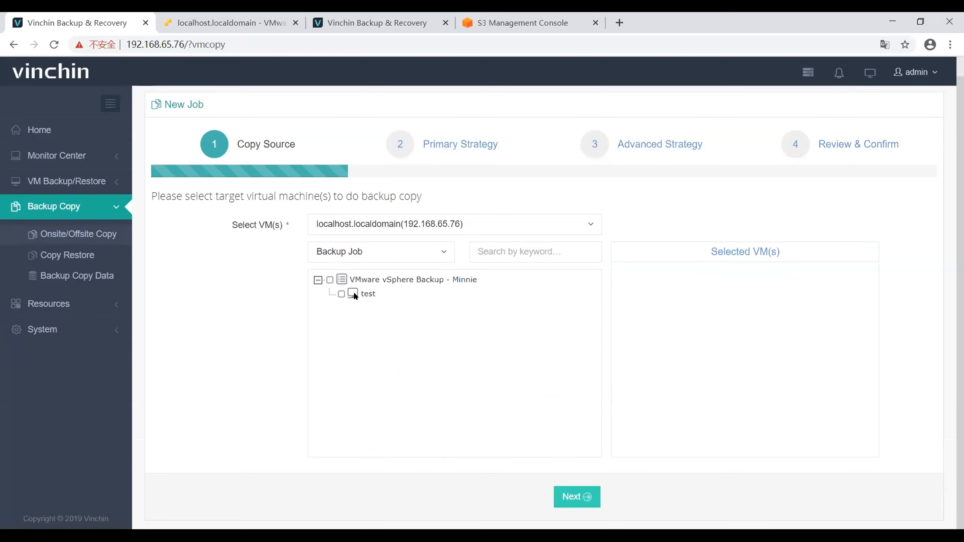
click(341, 293)
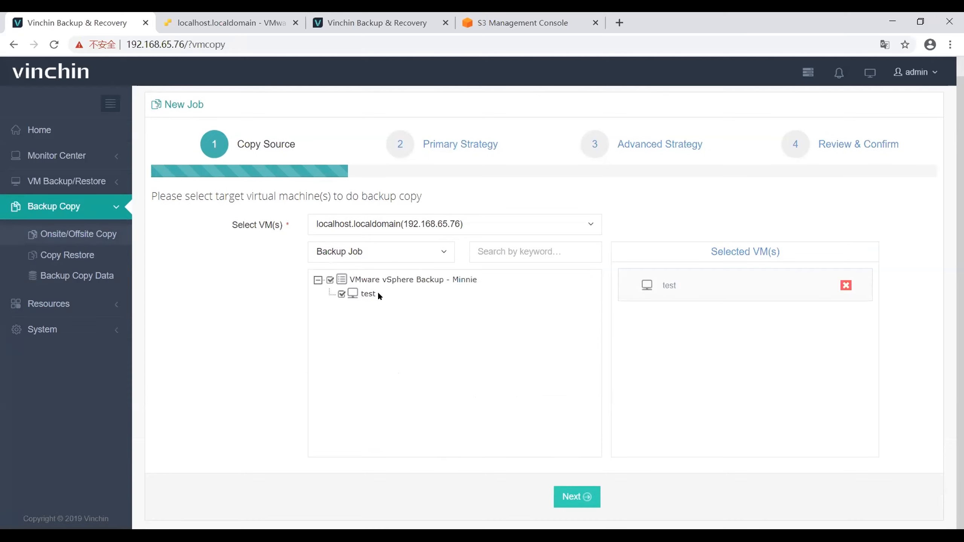
click(562, 496)
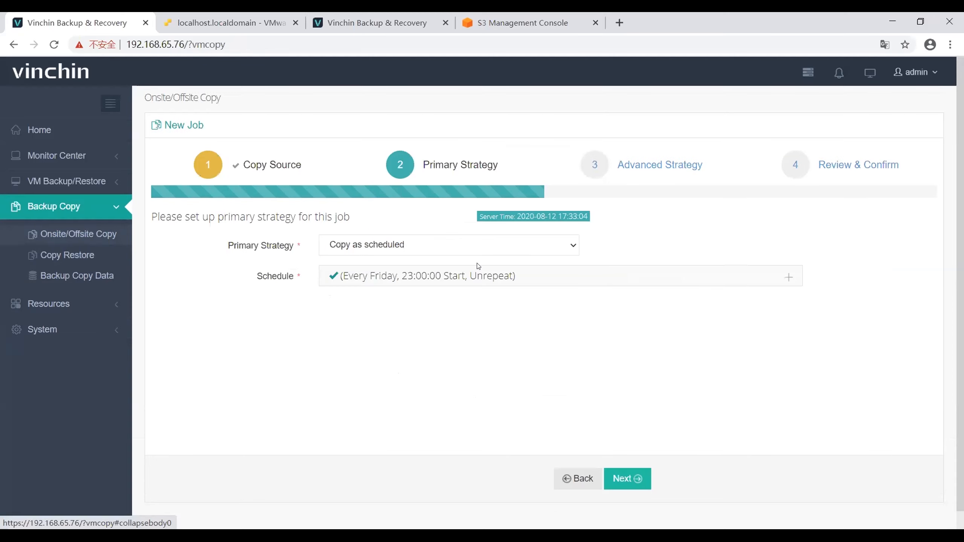
Step: Keep the primary strategy as Copy as scheduled and proceed to the advanced strategy
click(365, 245)
click(363, 253)
click(363, 251)
click(364, 272)
click(369, 253)
click(367, 260)
click(628, 477)
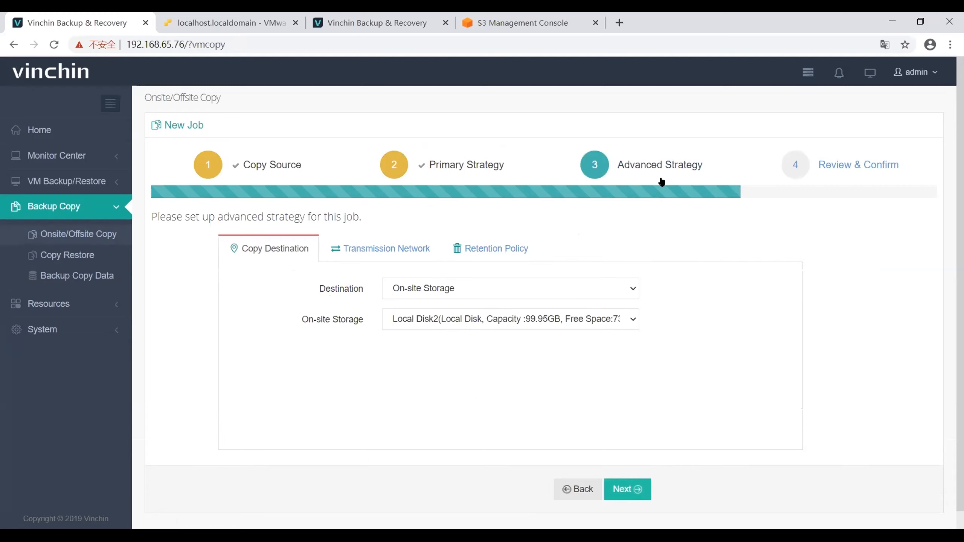
Step: Try switching the copy destination to Off-site Storage, then return to On-site Storage
click(433, 284)
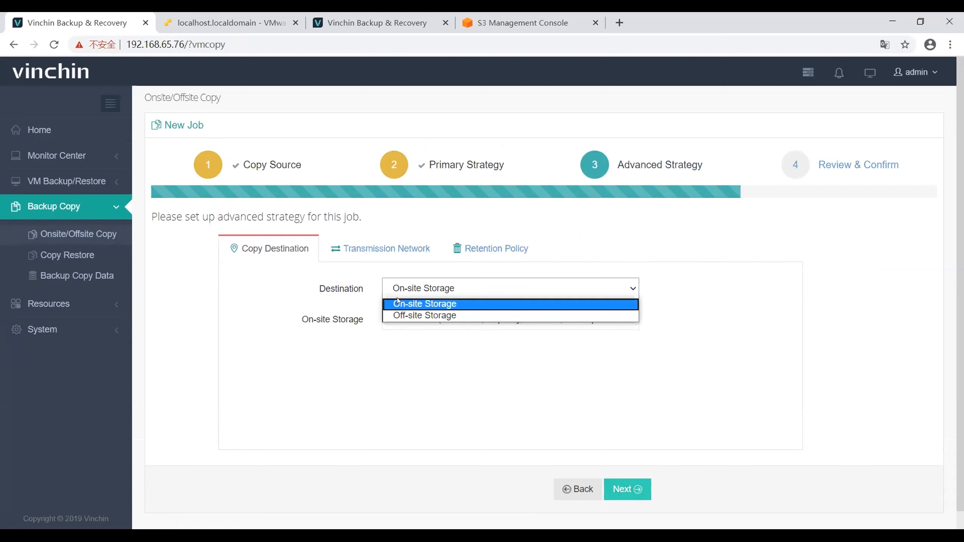
click(417, 315)
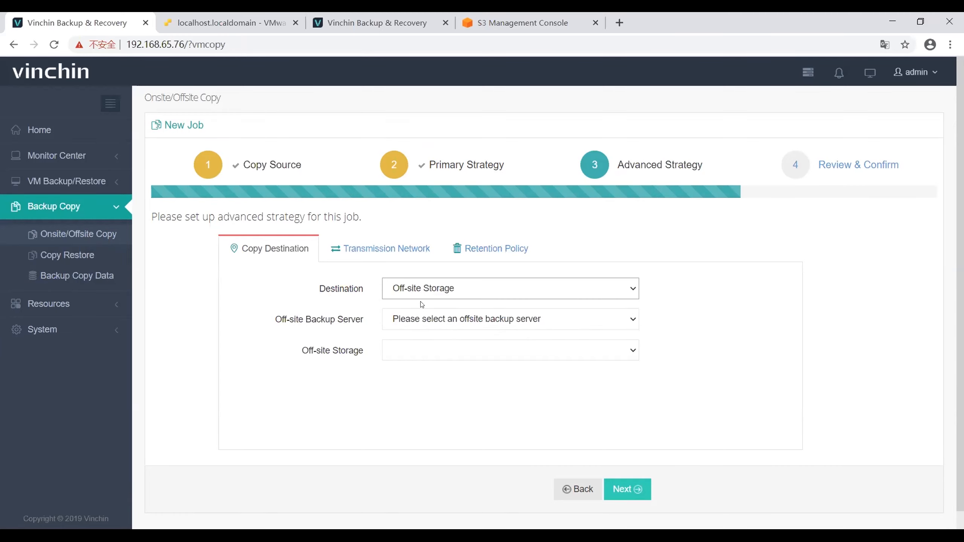
click(421, 299)
Step: Review the transmission network and retention policy settings of the copy job
click(414, 256)
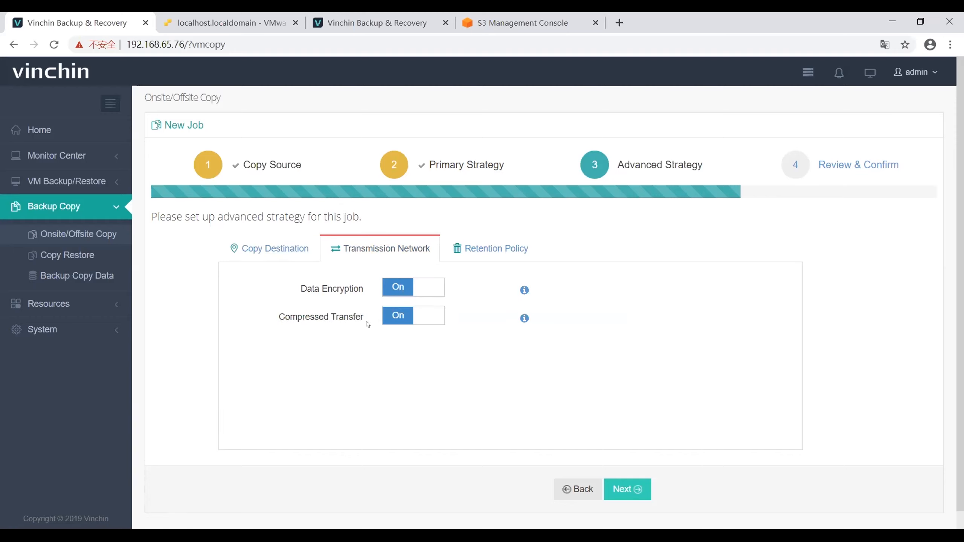
click(493, 260)
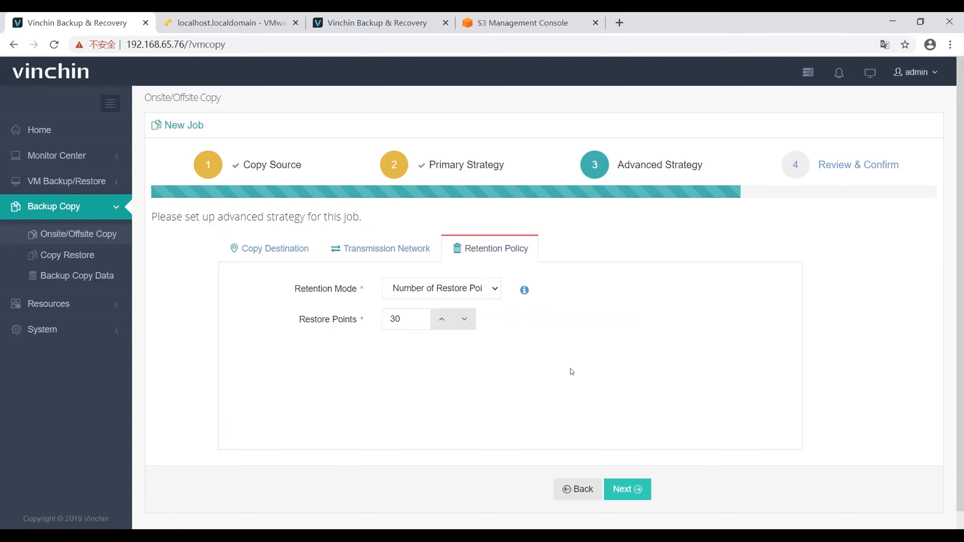
scroll(676, 469, down, 1)
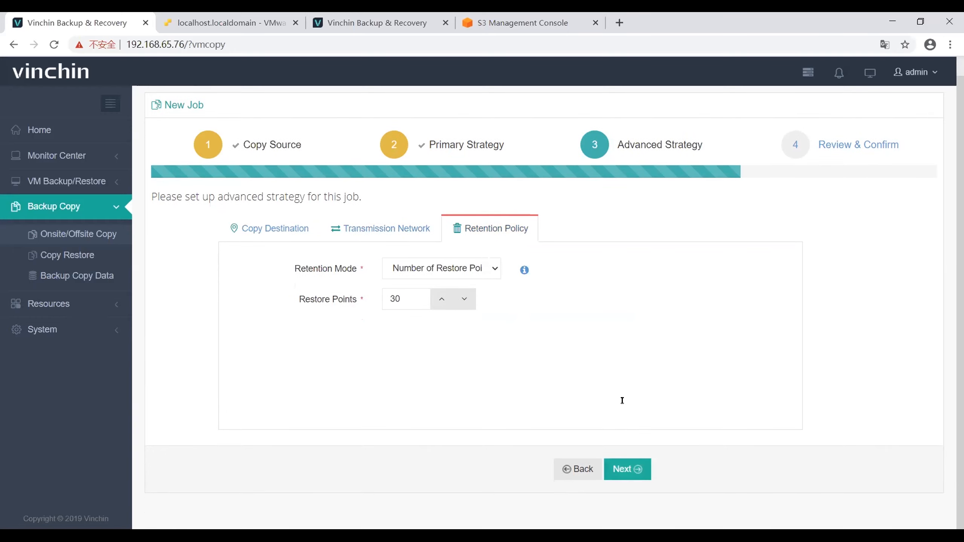
Step: Proceed to review, name the job Copy Job - Minnie, and submit it
click(638, 484)
click(431, 235)
key(BackSpace)
text(- Minniv)
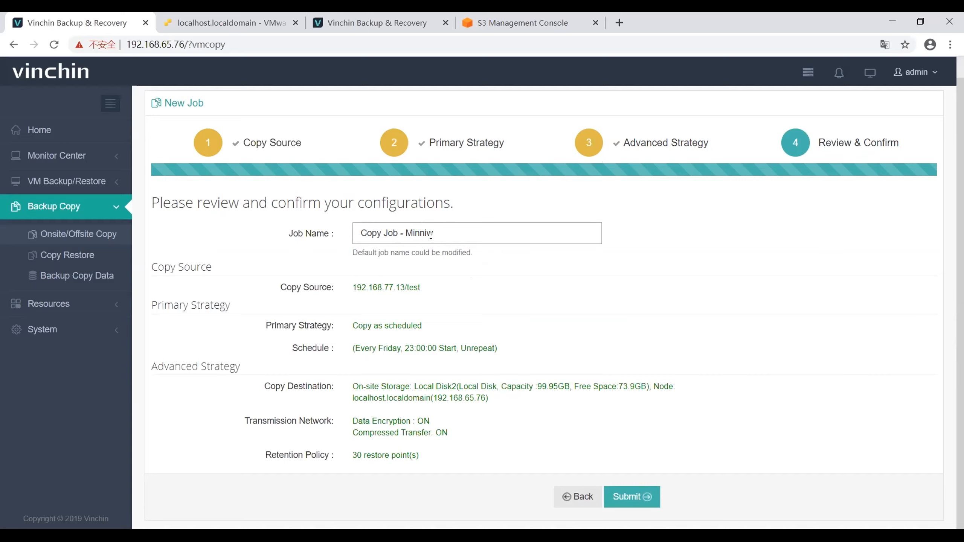
key(BackSpace)
text(e)
key(Return)
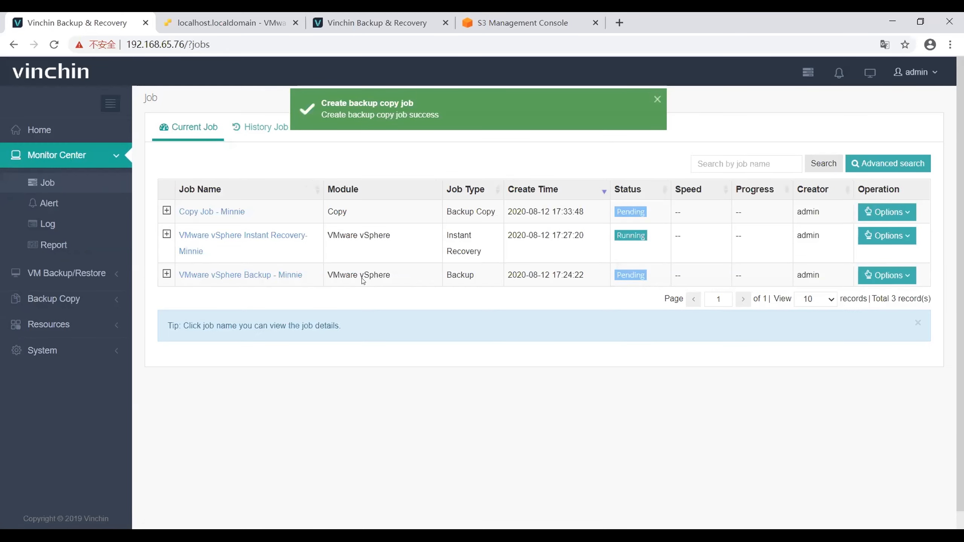
Step: Start Copy Job - Minnie manually and view its job details and run log
click(886, 212)
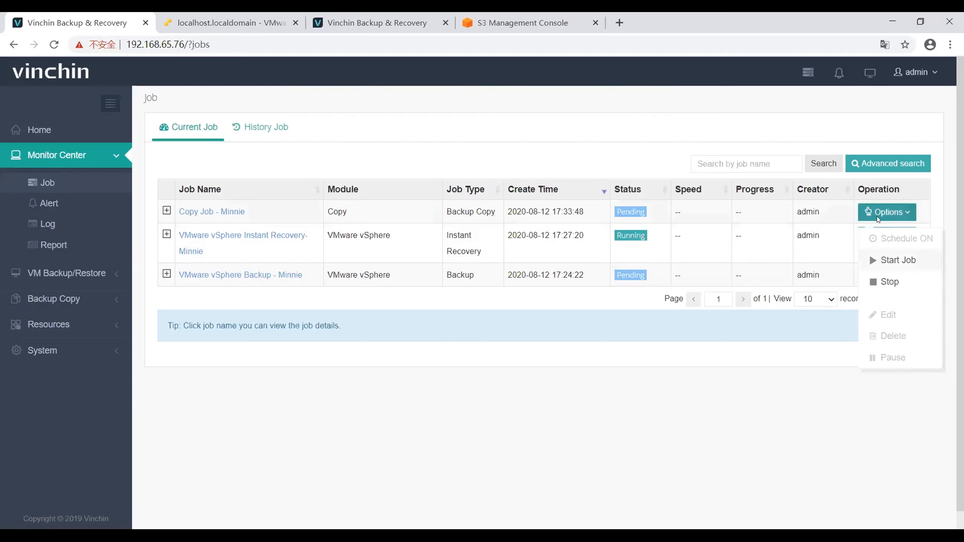
click(869, 254)
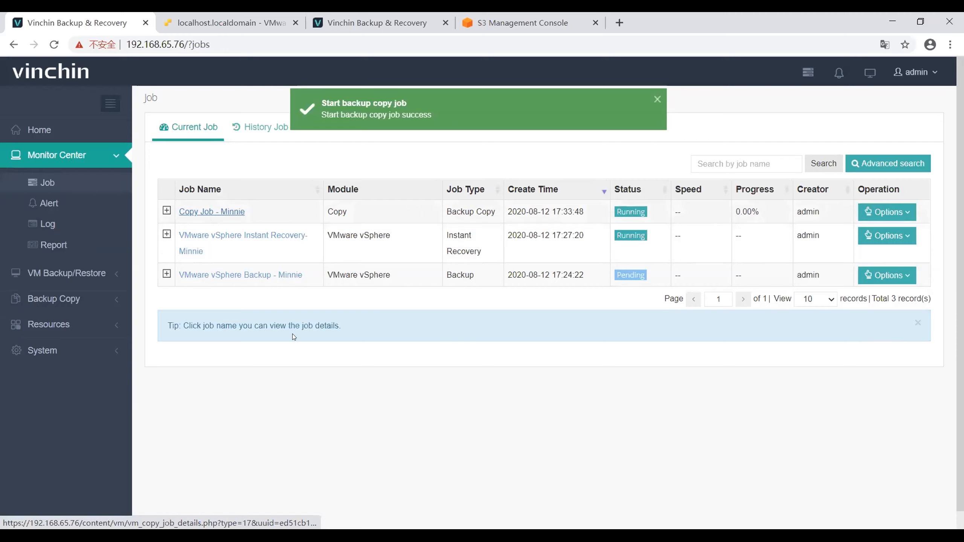
click(211, 213)
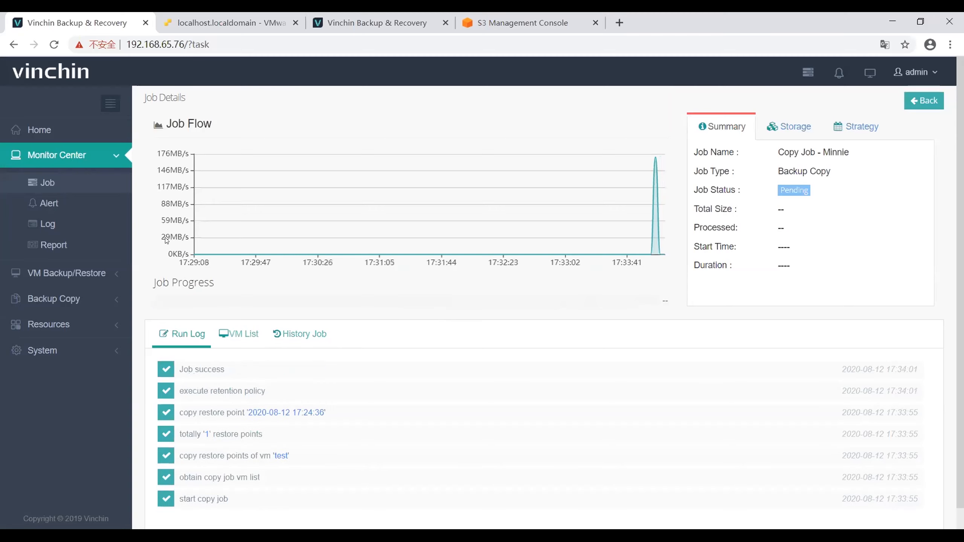
click(84, 185)
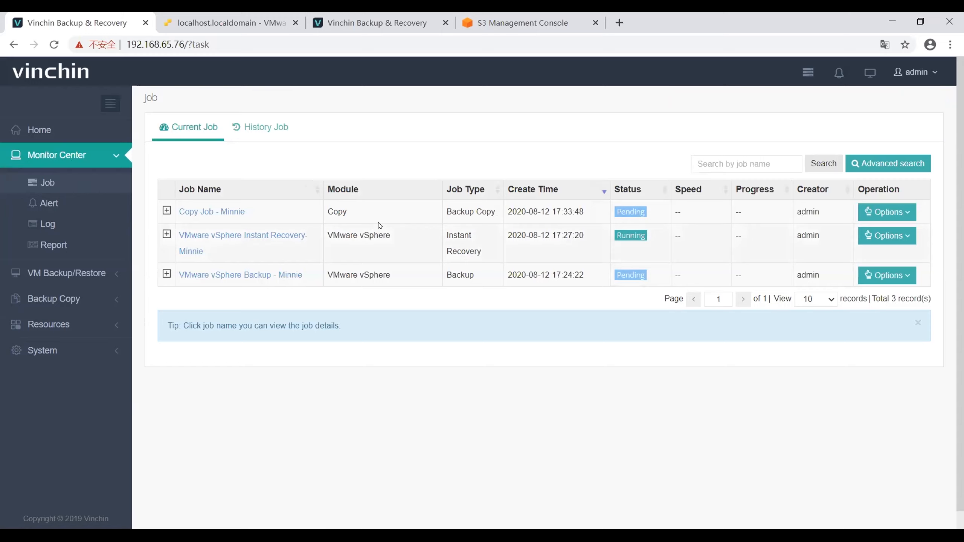
Step: Start a new copy restore job with VM test from Copy Job - Minnie as the restore source
click(86, 300)
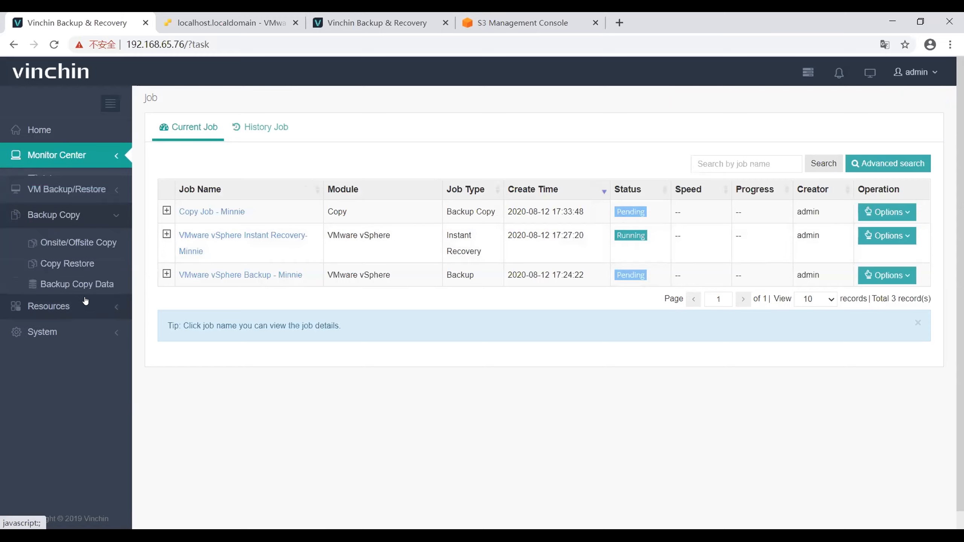
click(86, 260)
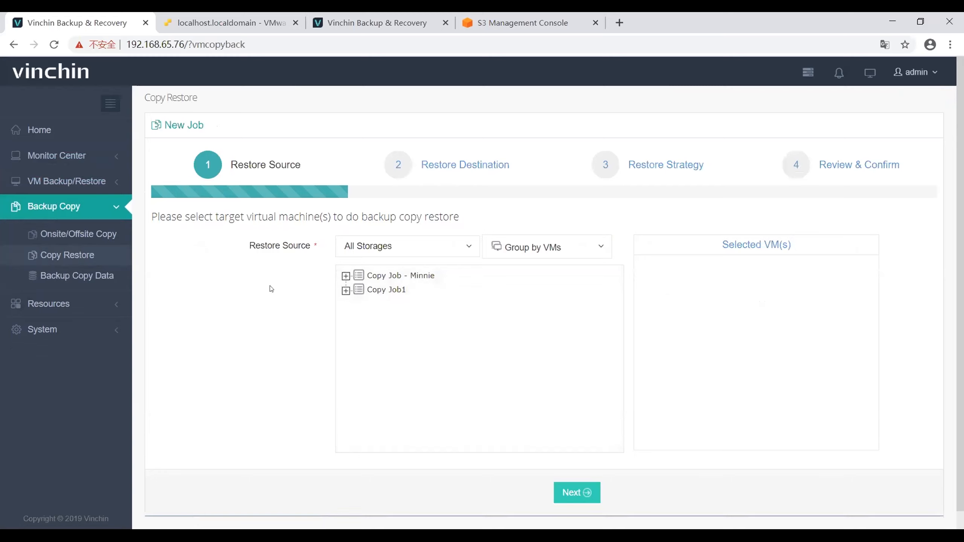
click(345, 277)
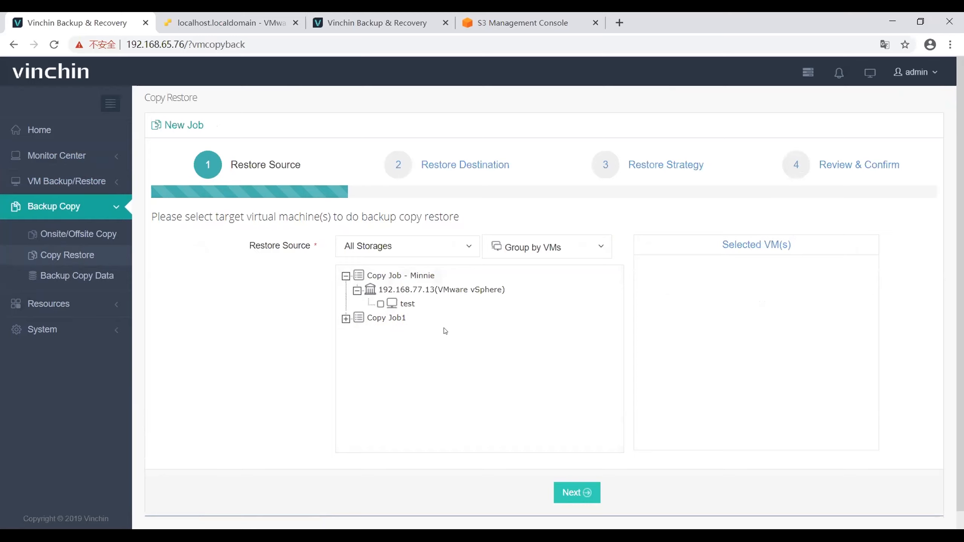
click(381, 304)
scroll(474, 380, down, 1)
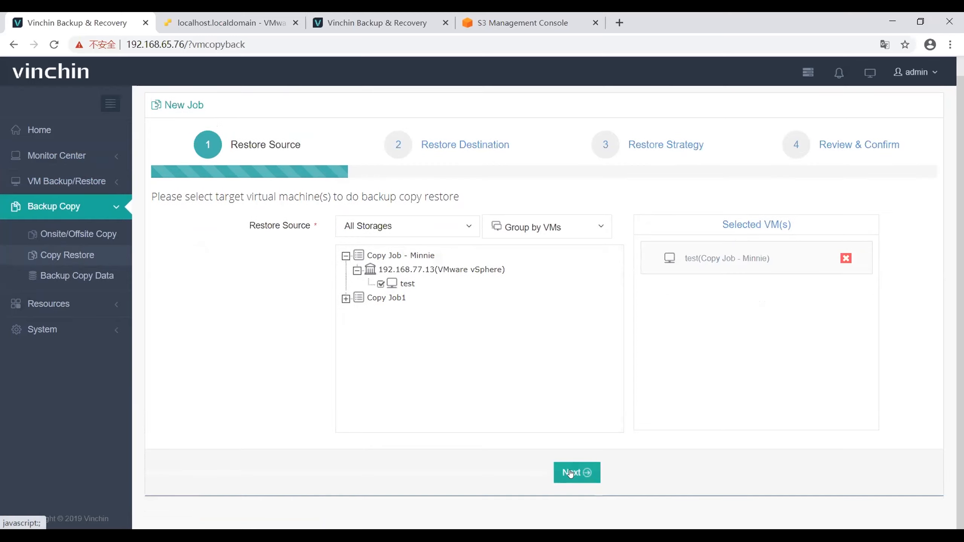
click(570, 473)
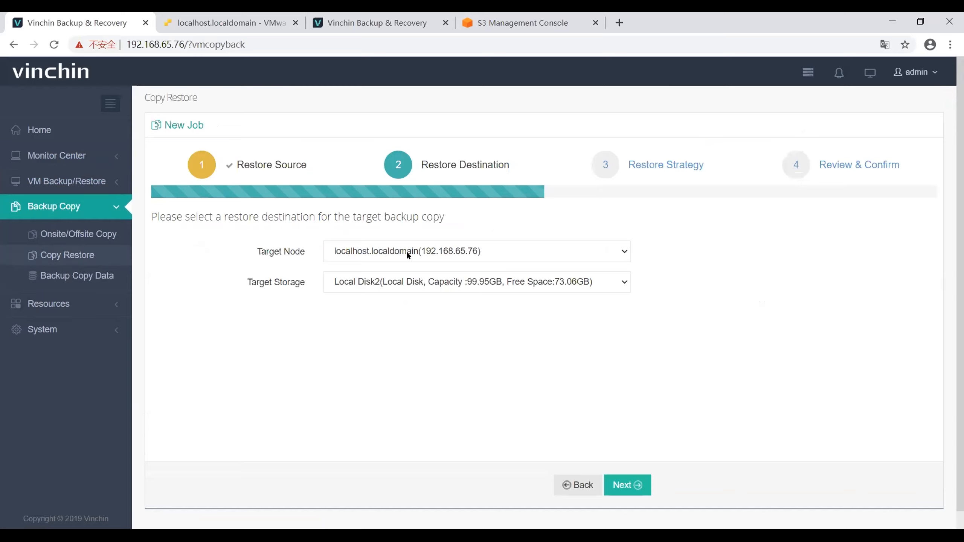
Step: Keep Local Disk2 as the target storage and accept the default transmission settings for the restore
click(391, 284)
click(395, 298)
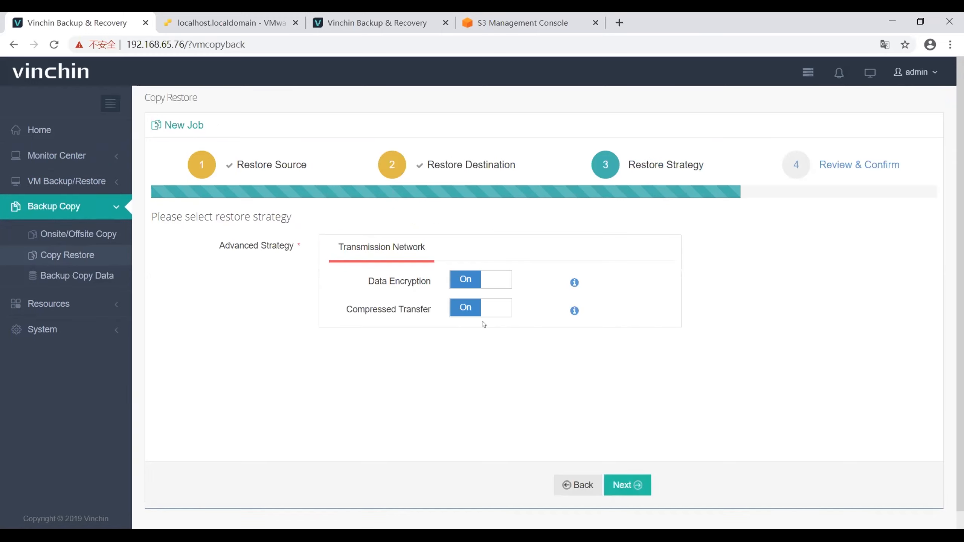
click(642, 497)
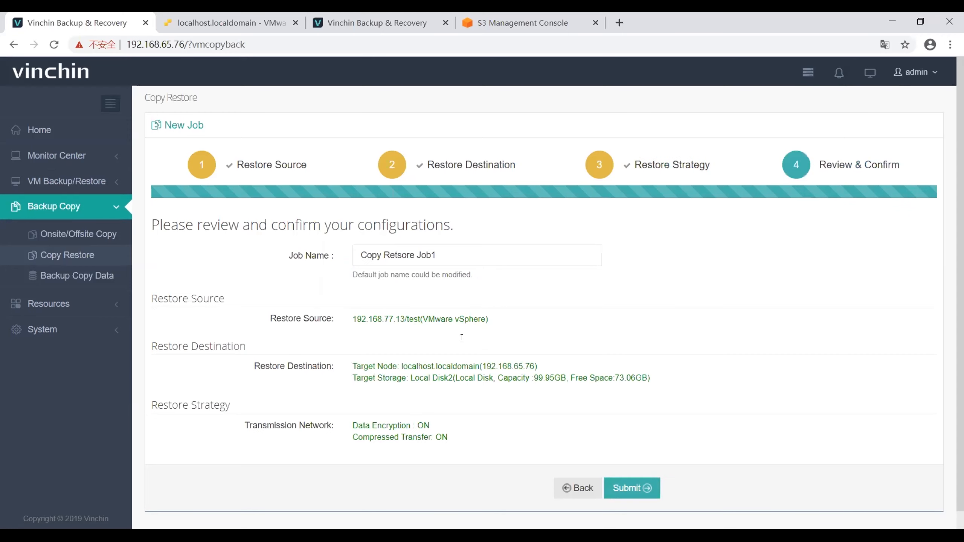
Step: Name the restore job Copy Retsore Job - Minnie and submit it
click(450, 254)
key(BackSpace)
text(- Minnie)
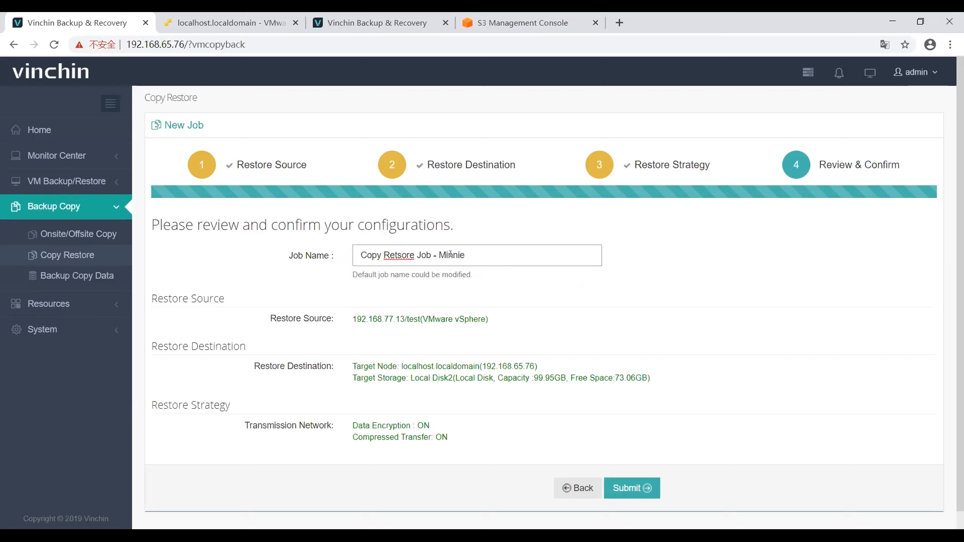
click(626, 488)
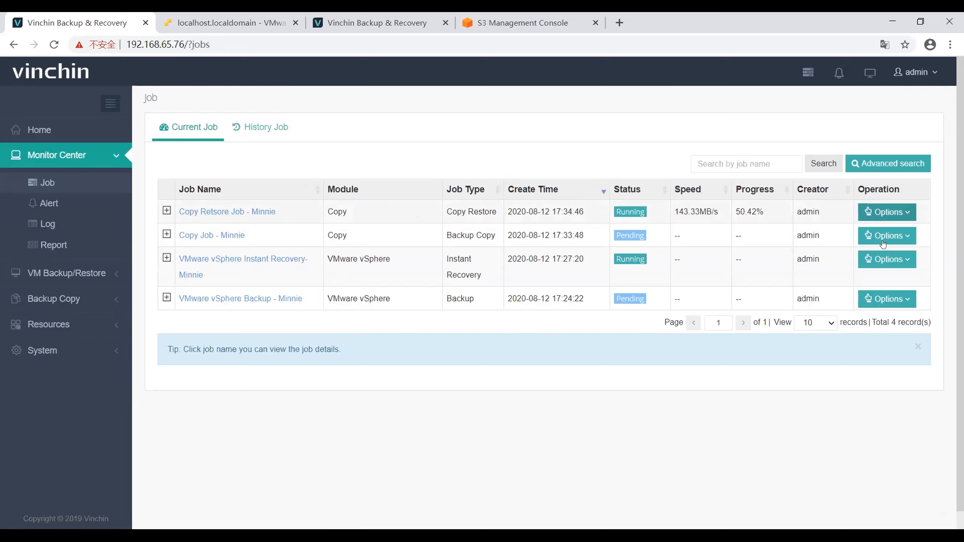
Step: Open Backup Copy Data and expand both copy jobs to view their restore points
click(470, 211)
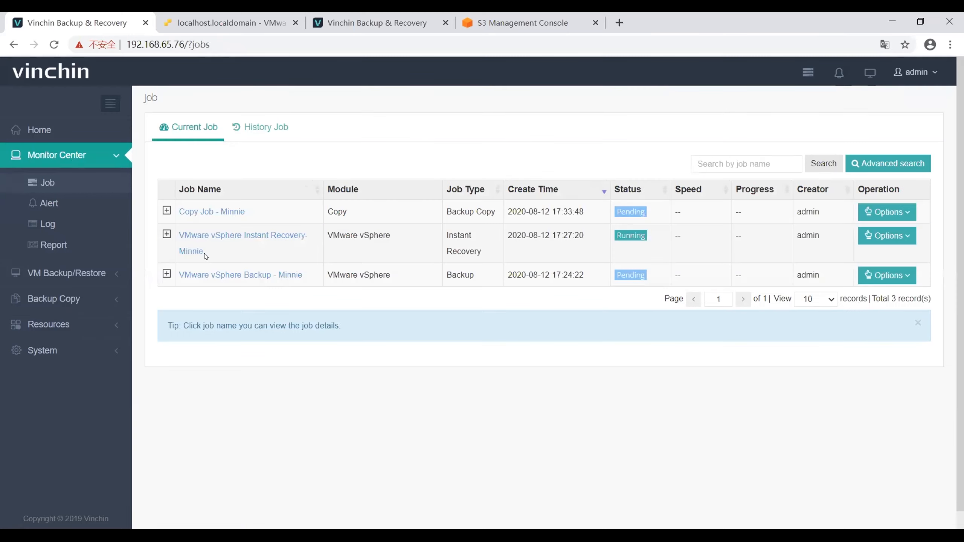
click(69, 303)
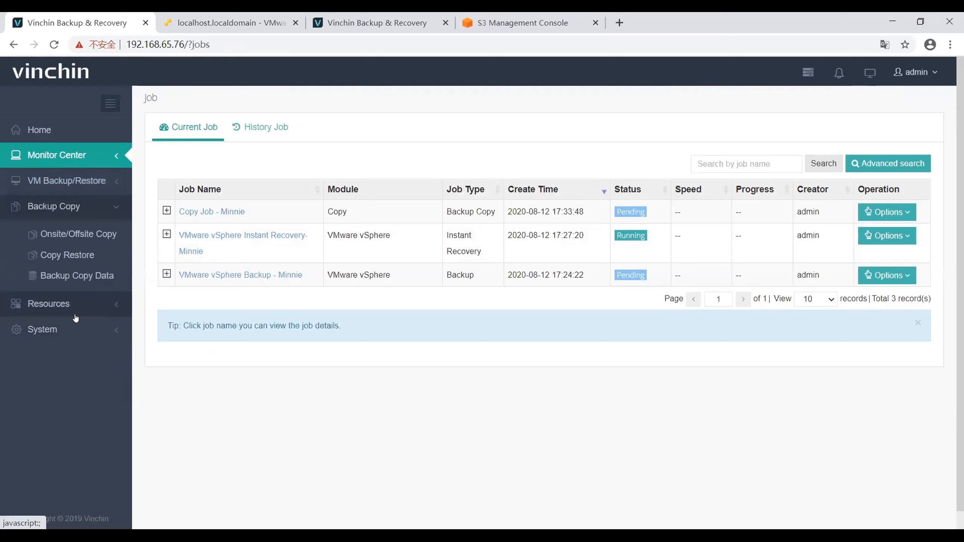
click(87, 279)
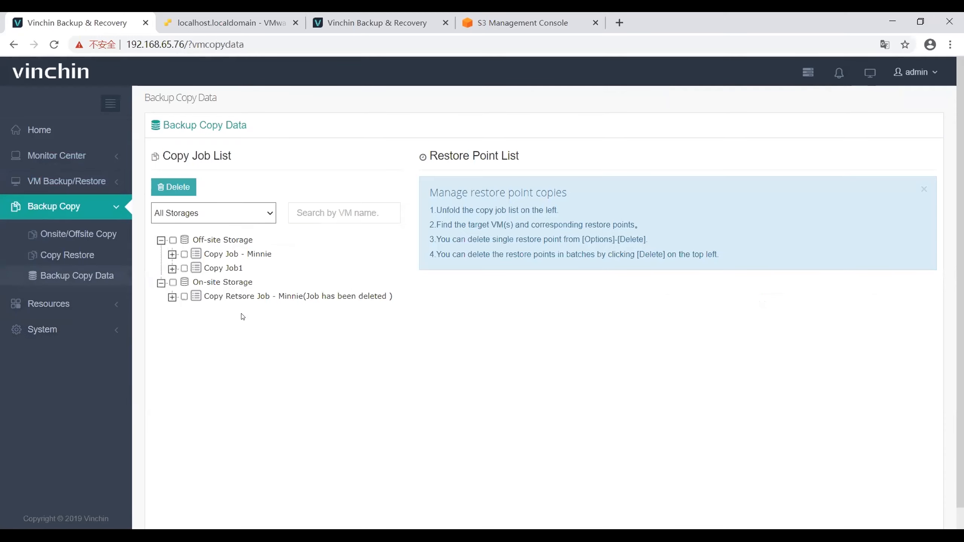
click(225, 254)
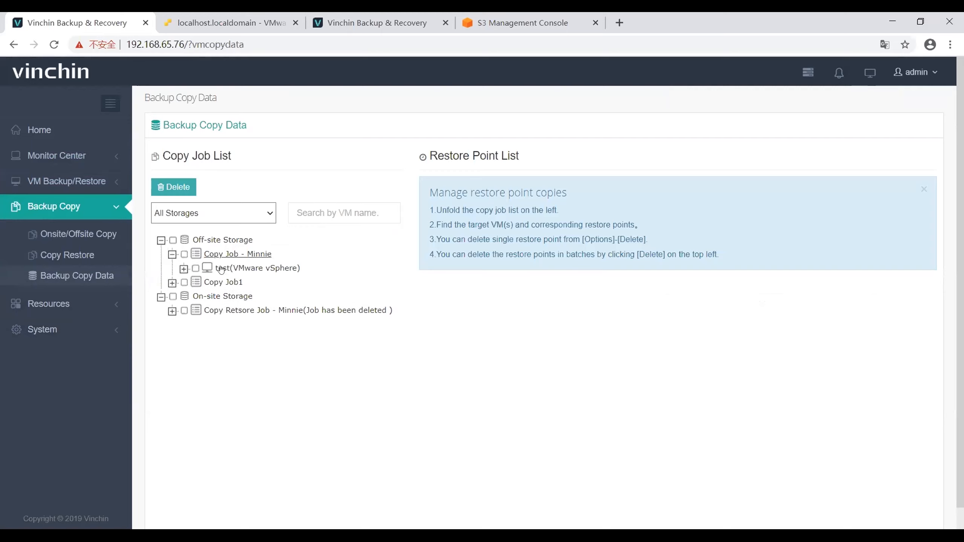
click(208, 268)
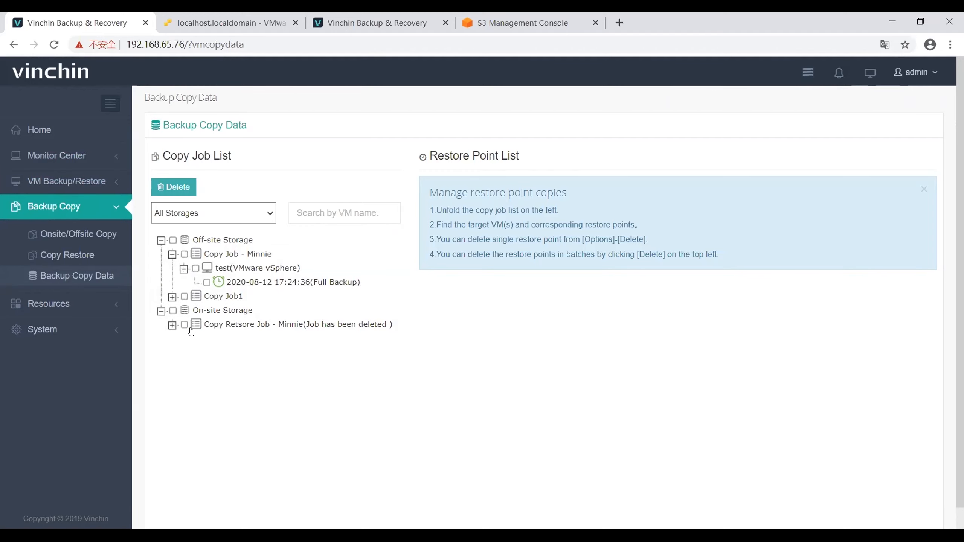
click(172, 326)
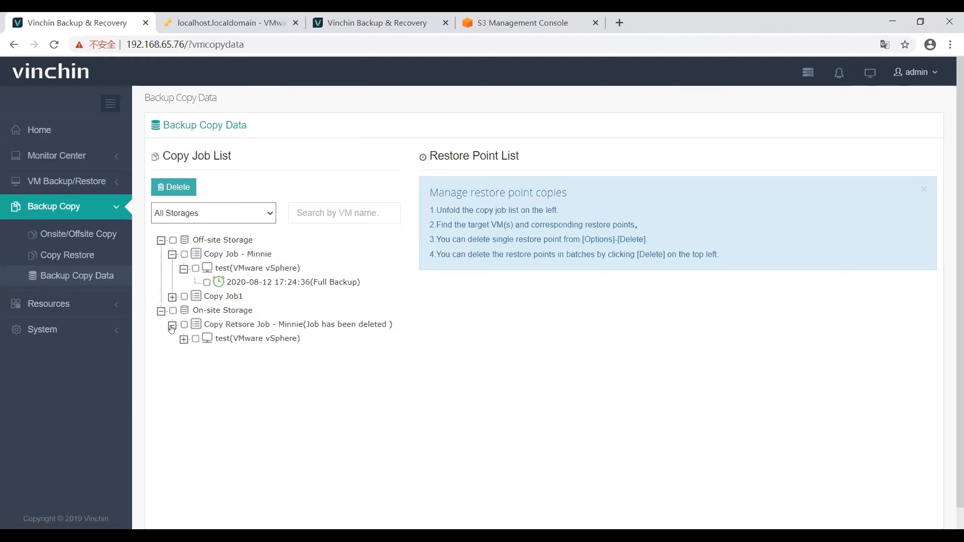
click(183, 339)
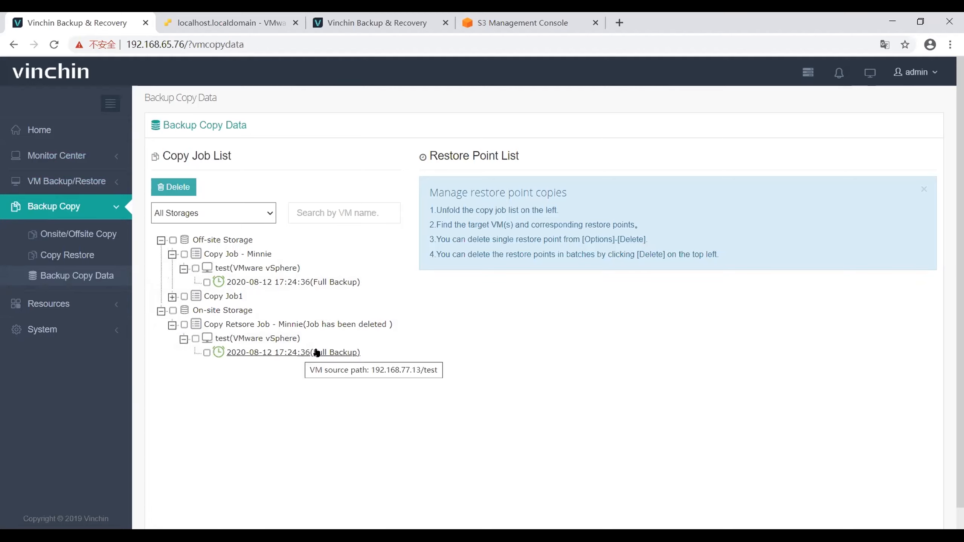